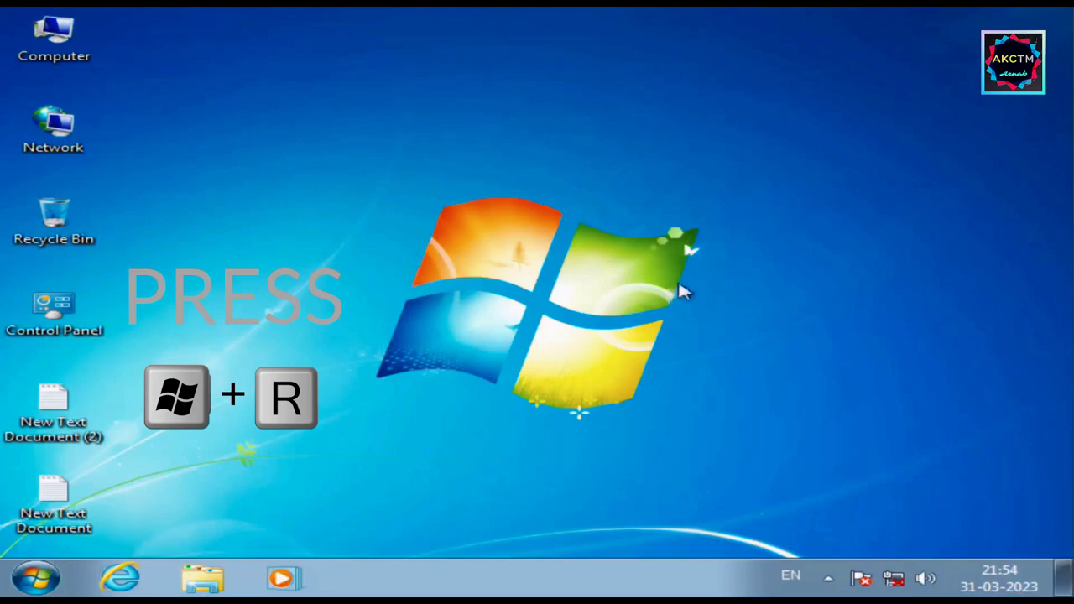
# Run the syskey command and allow the SAM Lock Tool to make changes to the computer.
pyautogui.press('super+r')
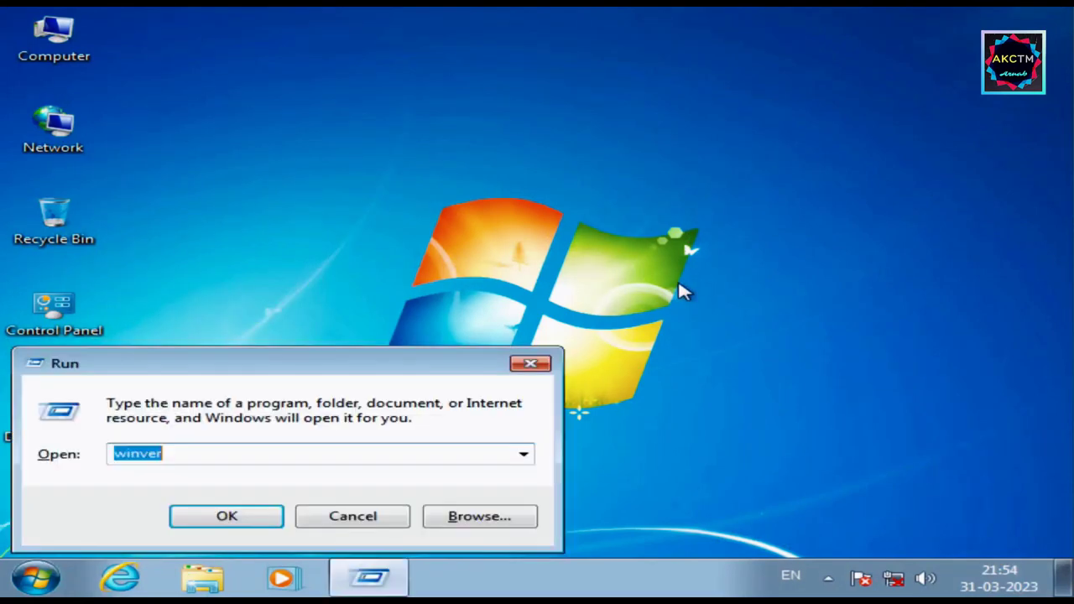
pyautogui.press('BackSpace')
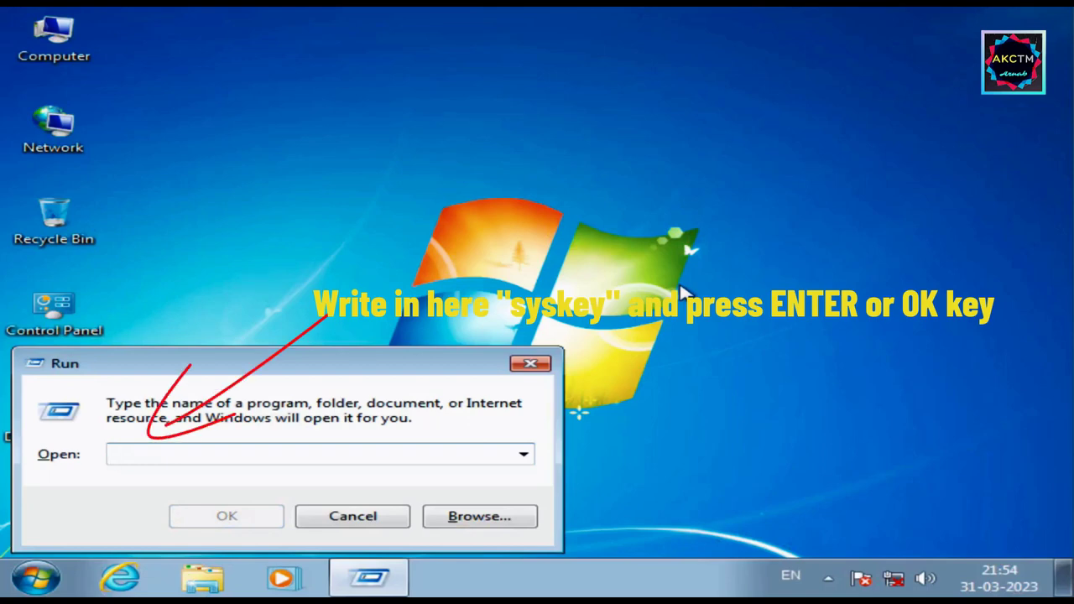
pyautogui.write('syskey')
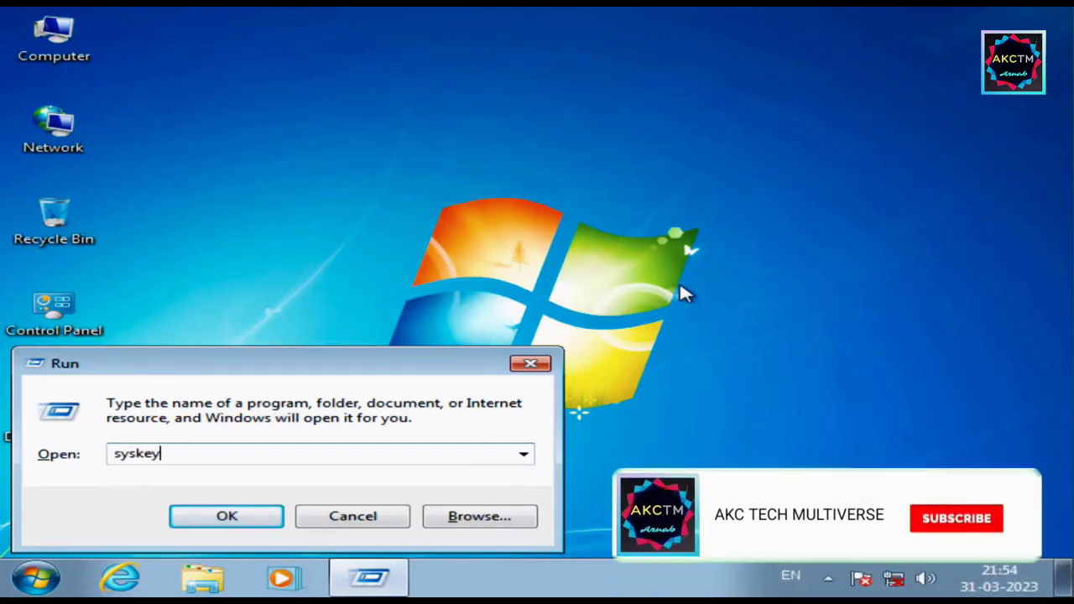
pyautogui.press('Return')
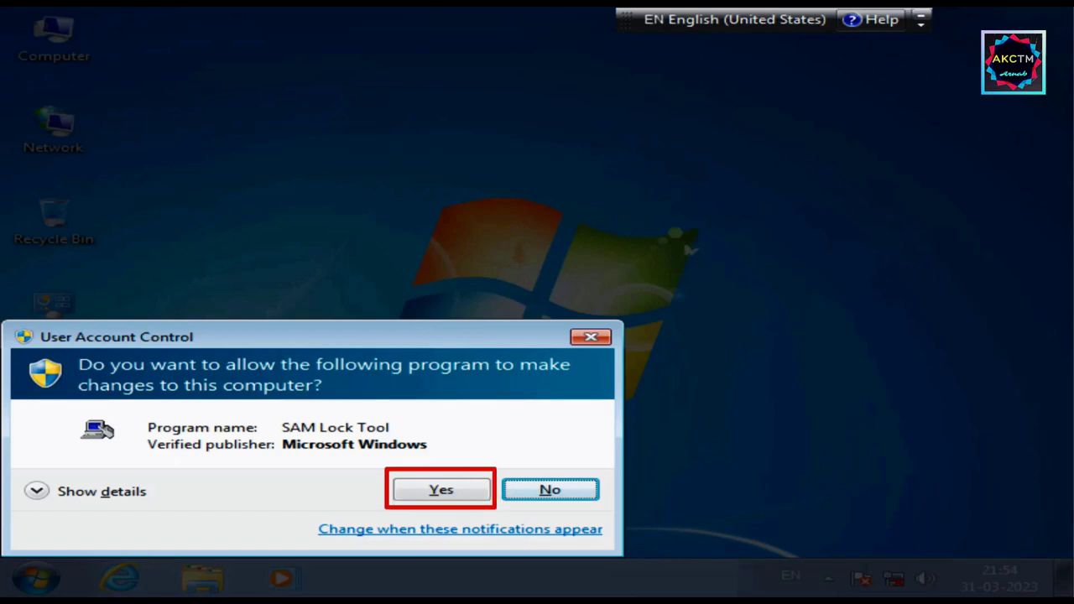
pyautogui.click(441, 491)
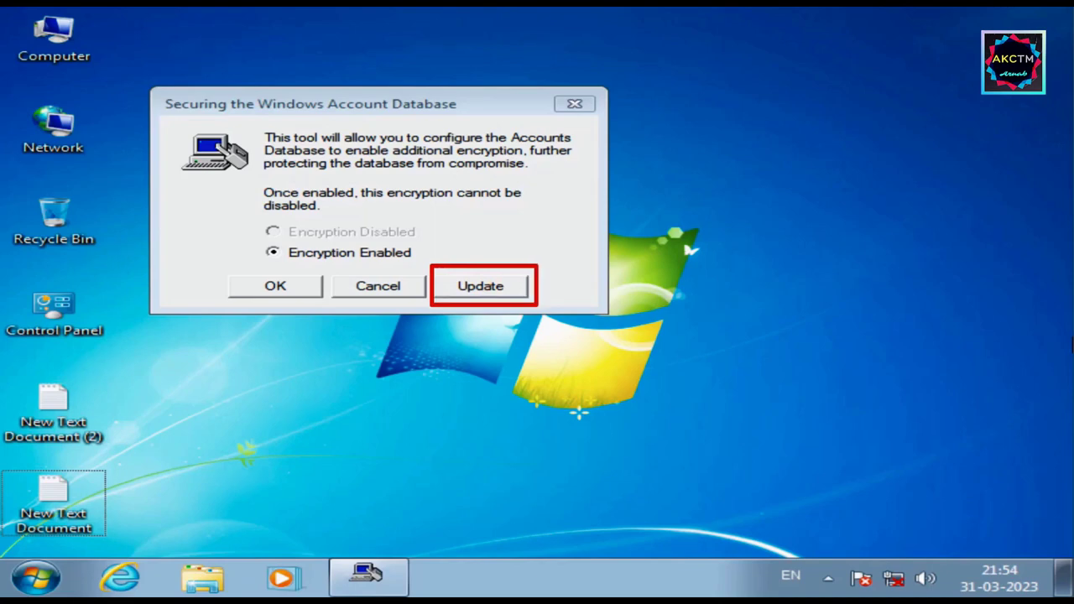
# Update the account database startup key to Password Startup, entering and confirming the startup password.
pyautogui.click(503, 287)
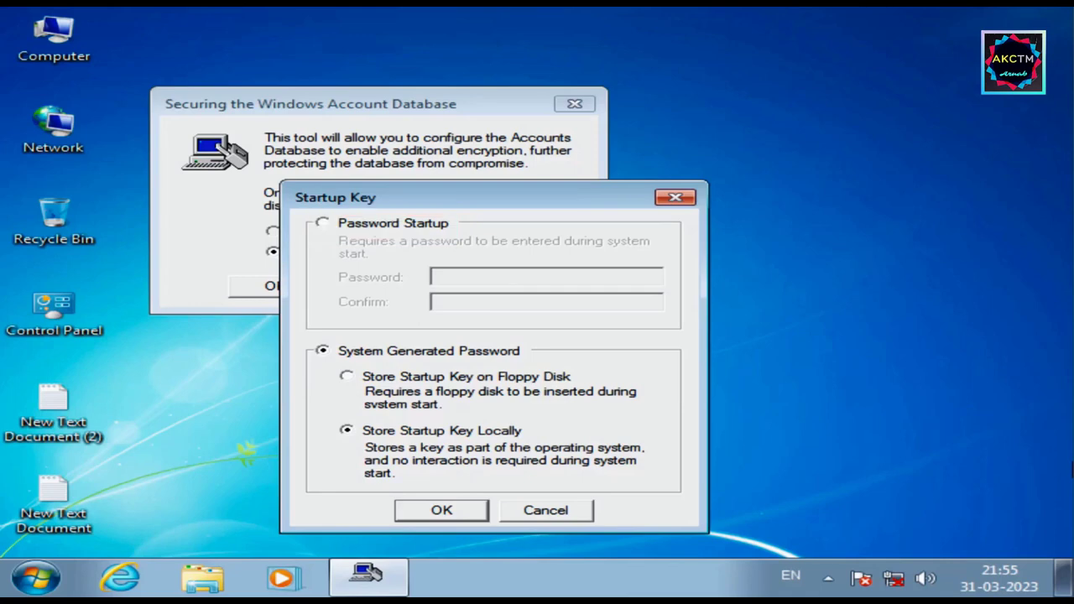
pyautogui.click(324, 223)
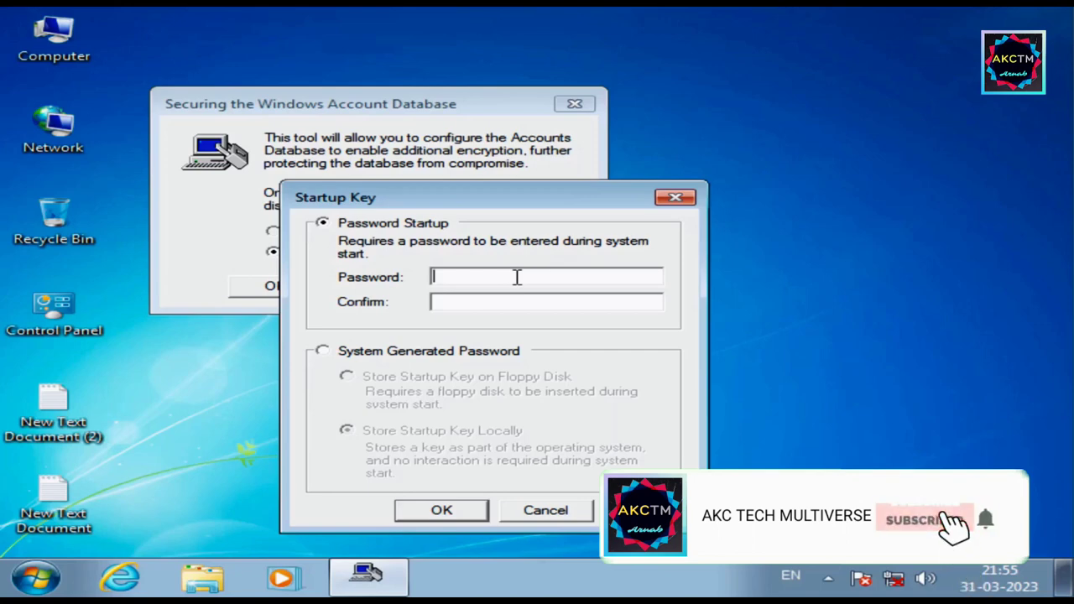
pyautogui.write('****')
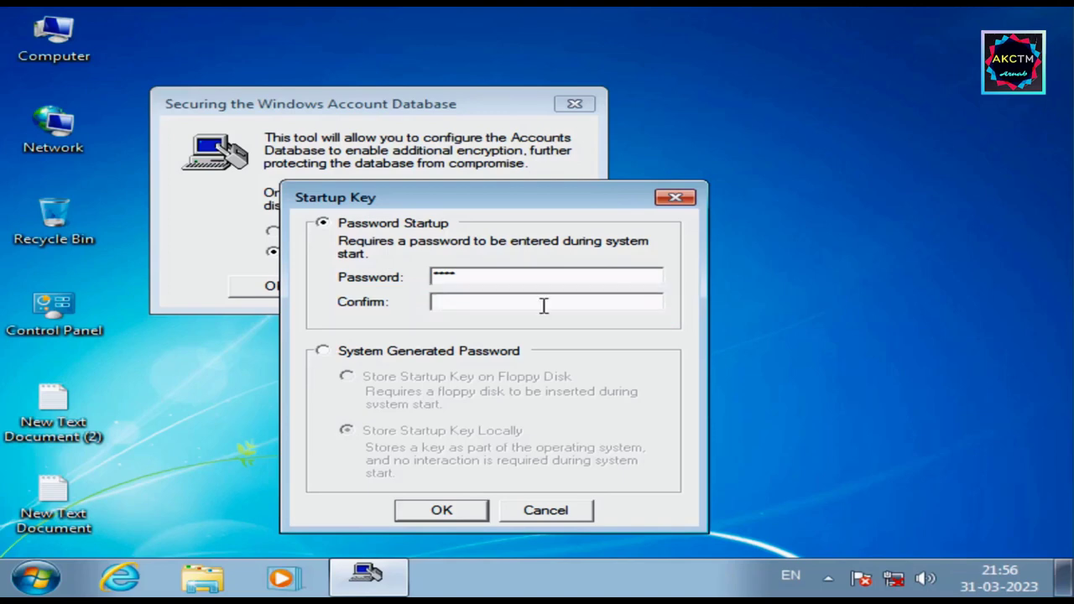
pyautogui.write('****')
pyautogui.click(440, 512)
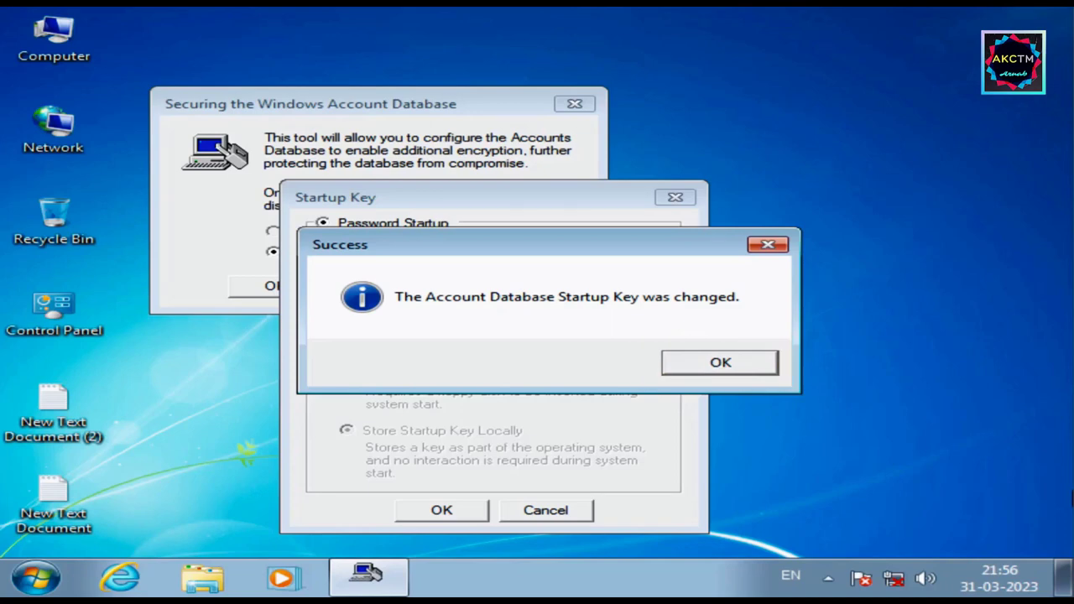
pyautogui.click(722, 363)
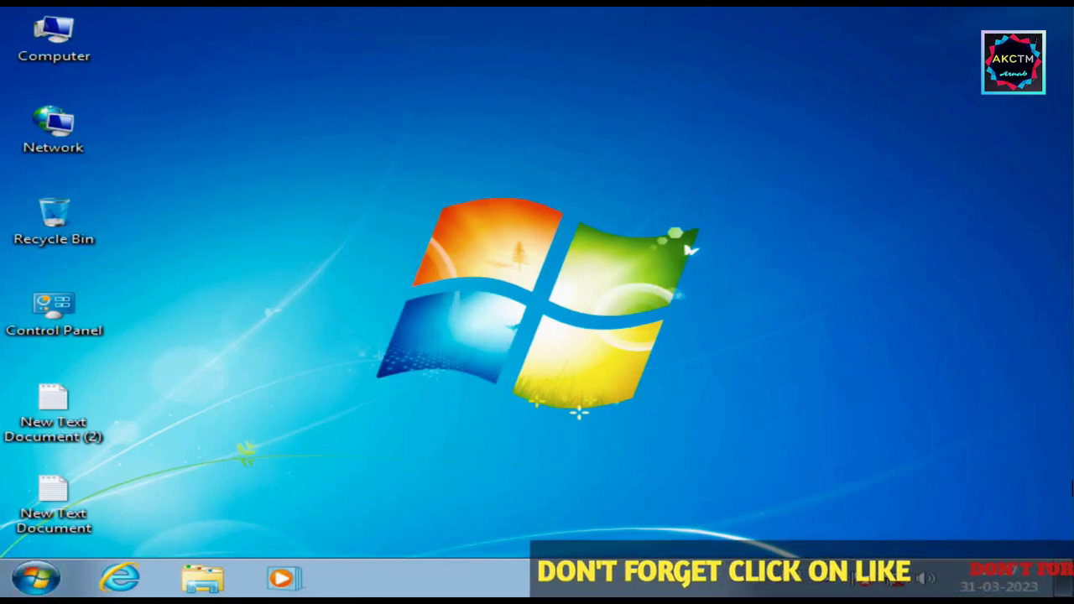
# Restart the computer.
pyautogui.click(36, 577)
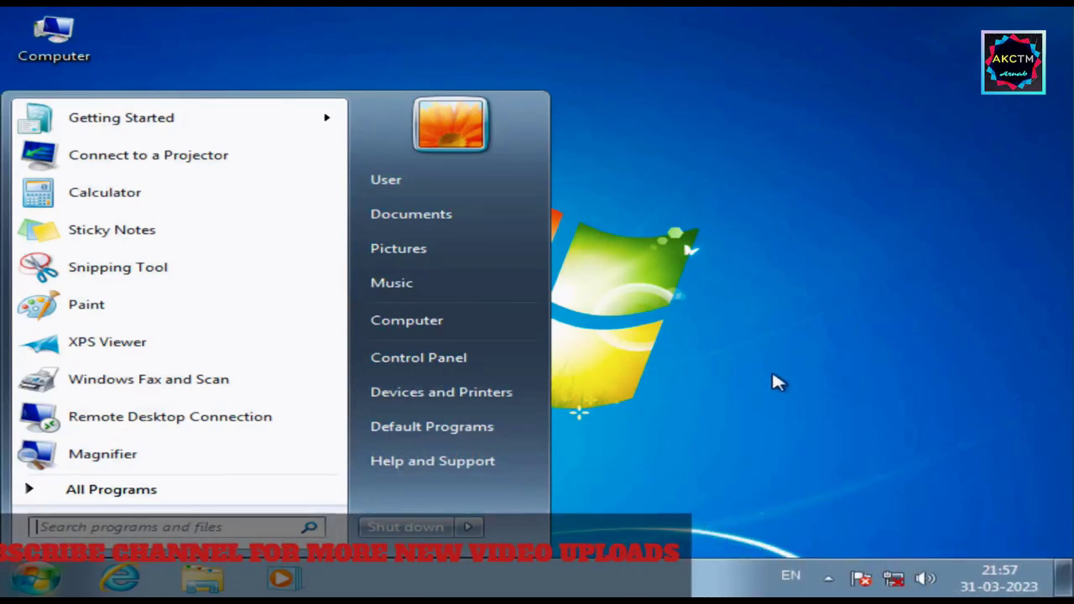
pyautogui.write('3')
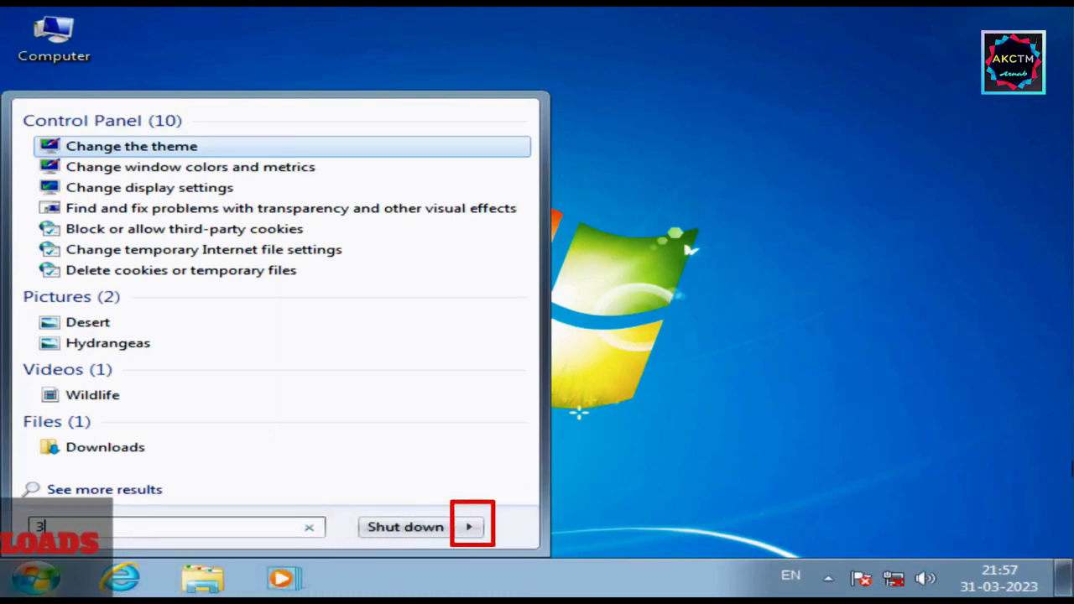
pyautogui.click(471, 529)
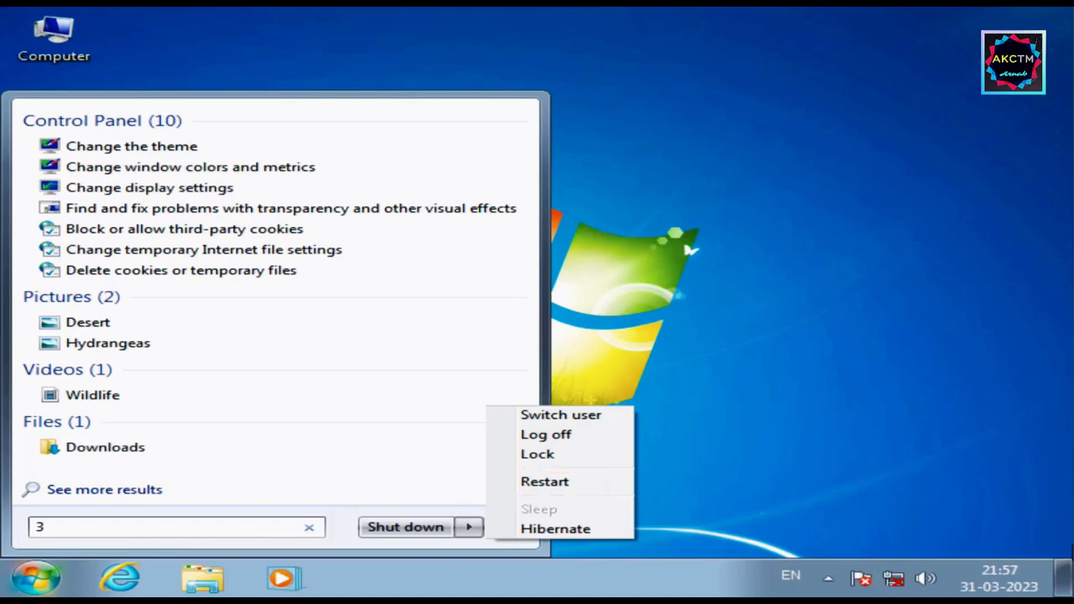
pyautogui.click(562, 482)
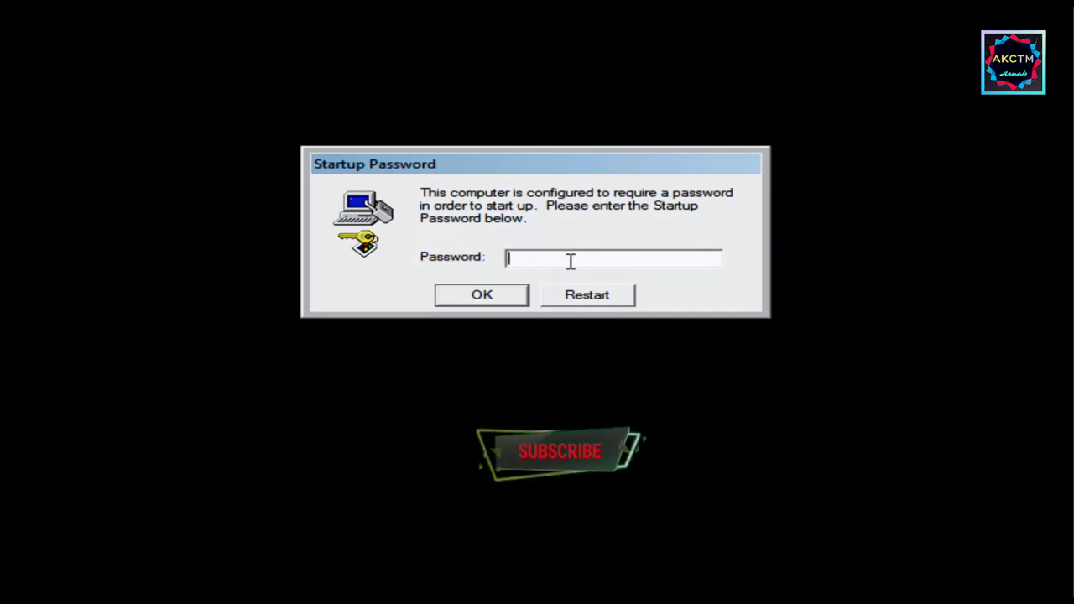
# Enter the startup password at the Startup Password prompt and continue to the Windows desktop.
pyautogui.write('*')
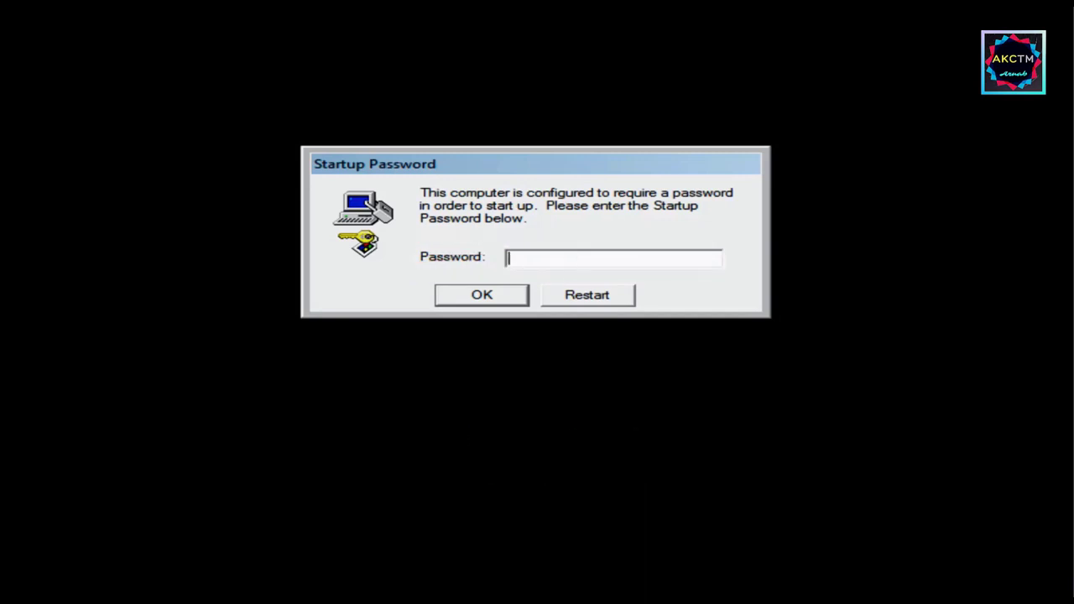
pyautogui.write('************')
pyautogui.click(468, 300)
pyautogui.write('****')
pyautogui.click(500, 301)
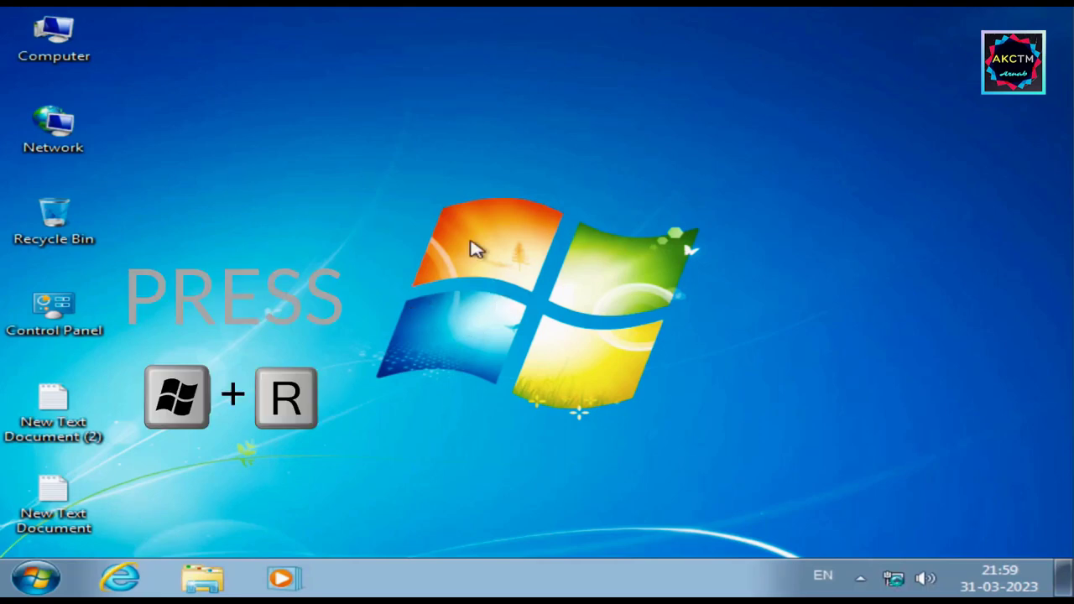
# Run the winver command to examine the Windows edition and version, and close the information dialog.
pyautogui.press('super+r')
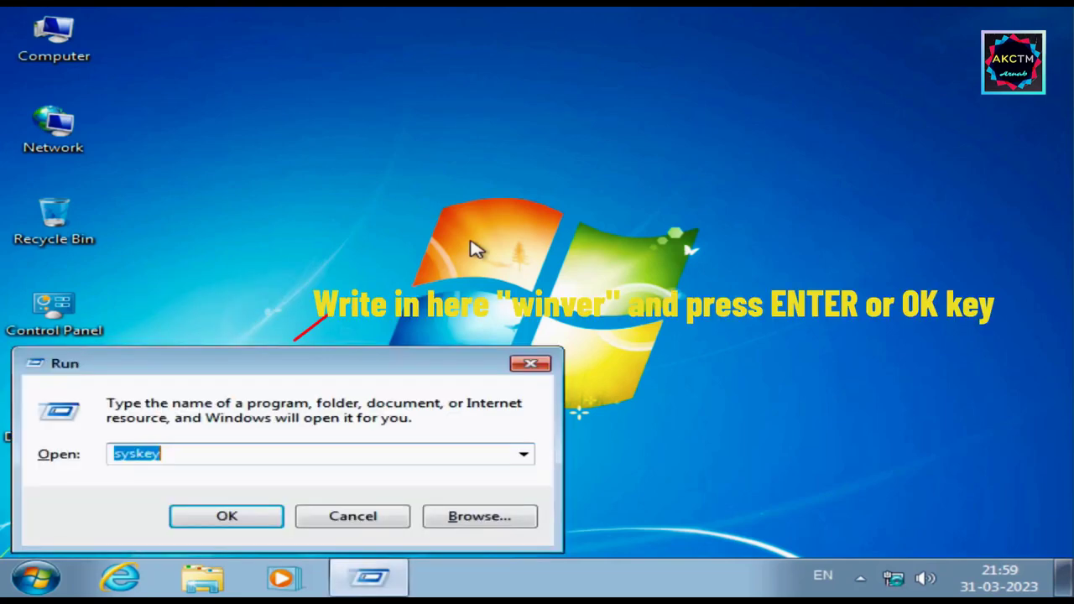
pyautogui.write('winver')
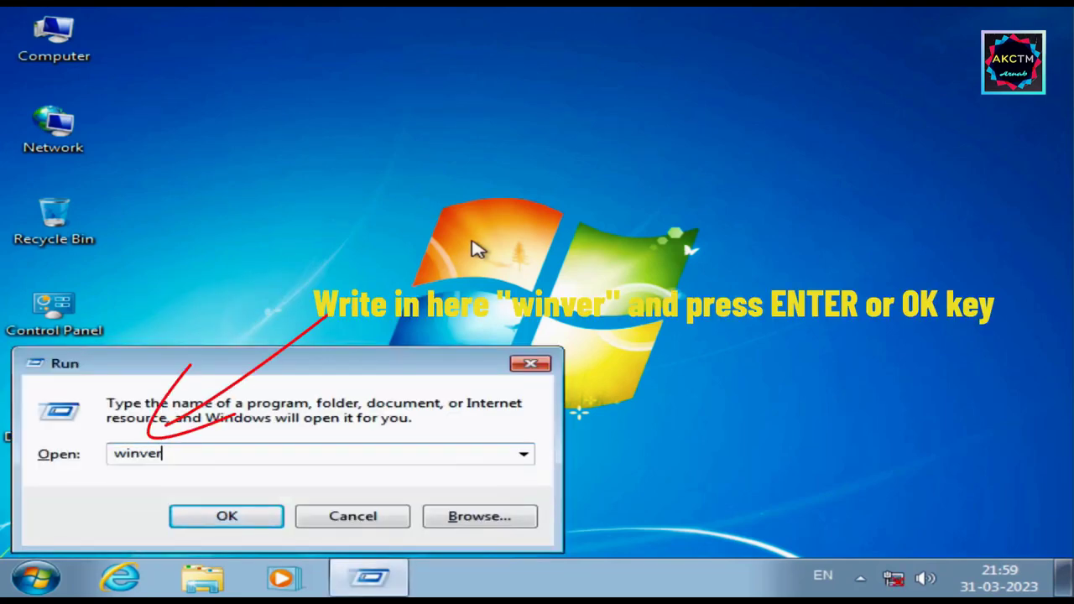
pyautogui.press('Return')
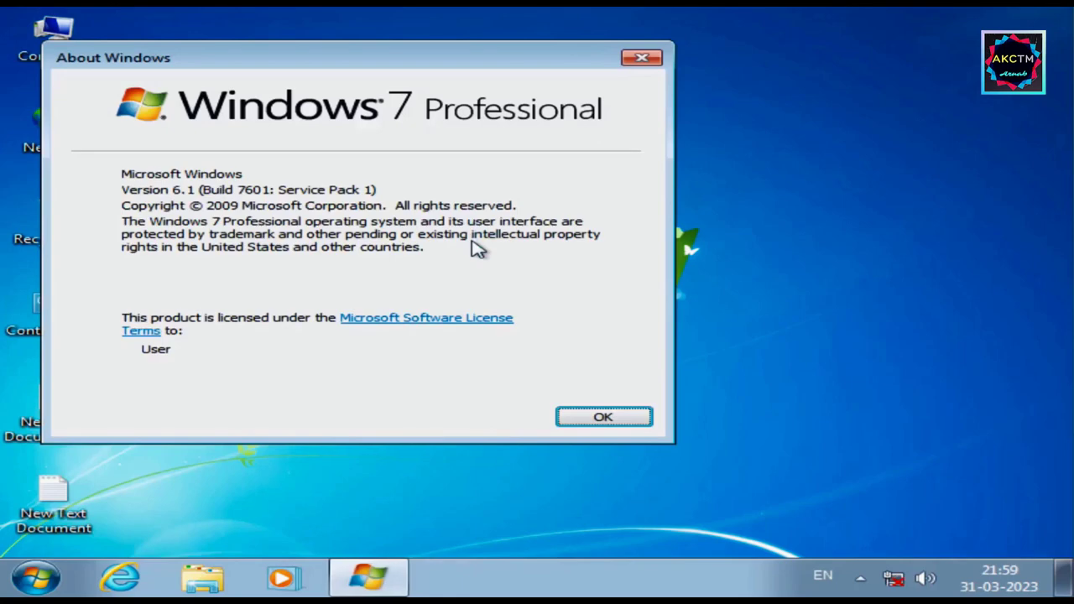
pyautogui.moveTo(377, 53); pyautogui.dragTo(557, 65)
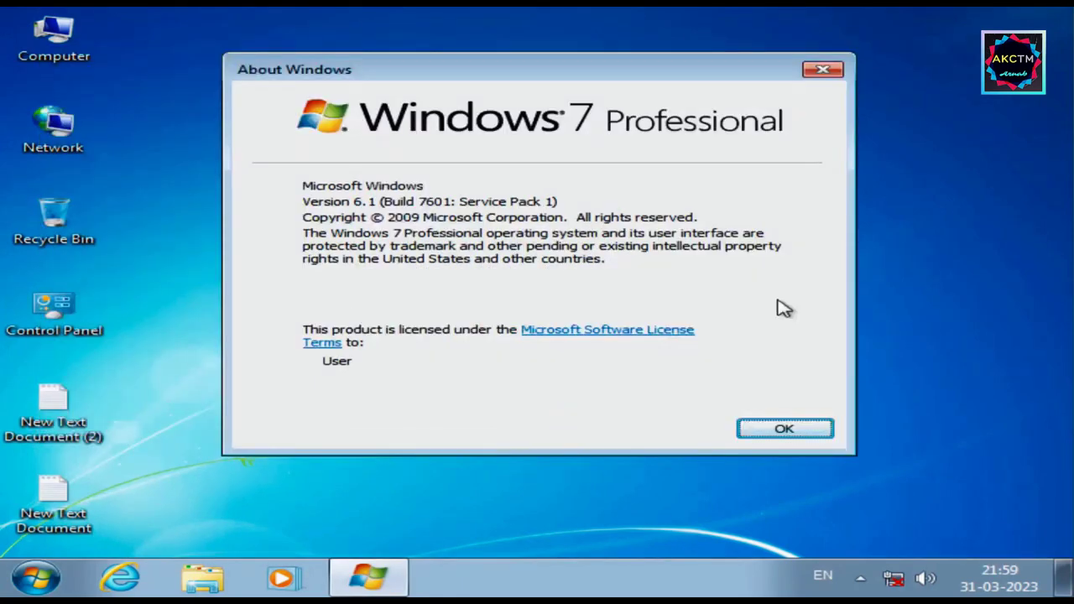
pyautogui.click(784, 429)
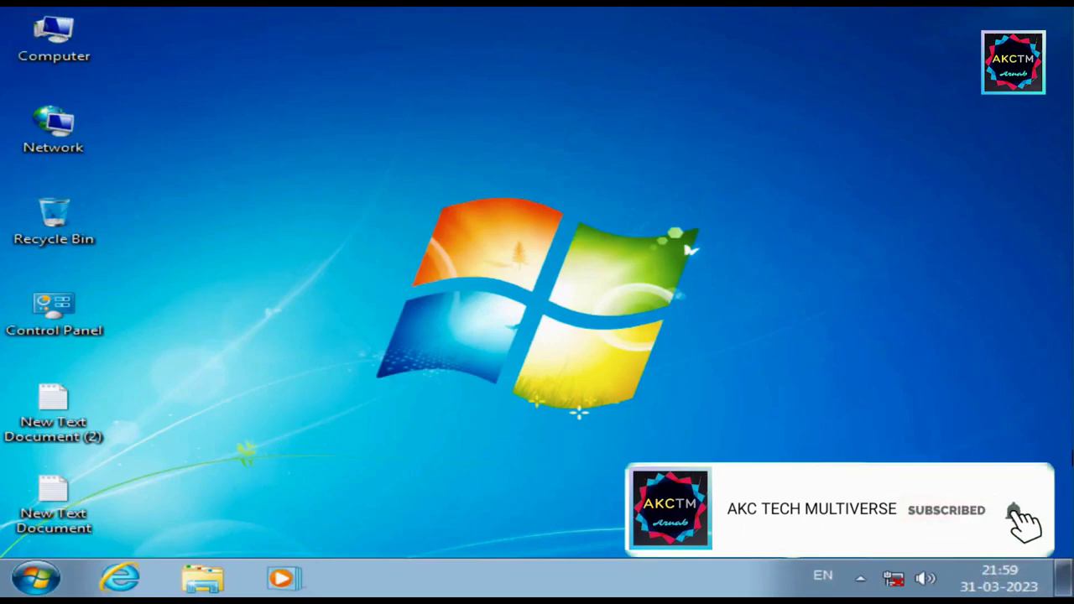
# Review the Computer's system properties, including the Windows edition and hardware details, and close the window.
pyautogui.click(65, 34)
pyautogui.rightClick(67, 35)
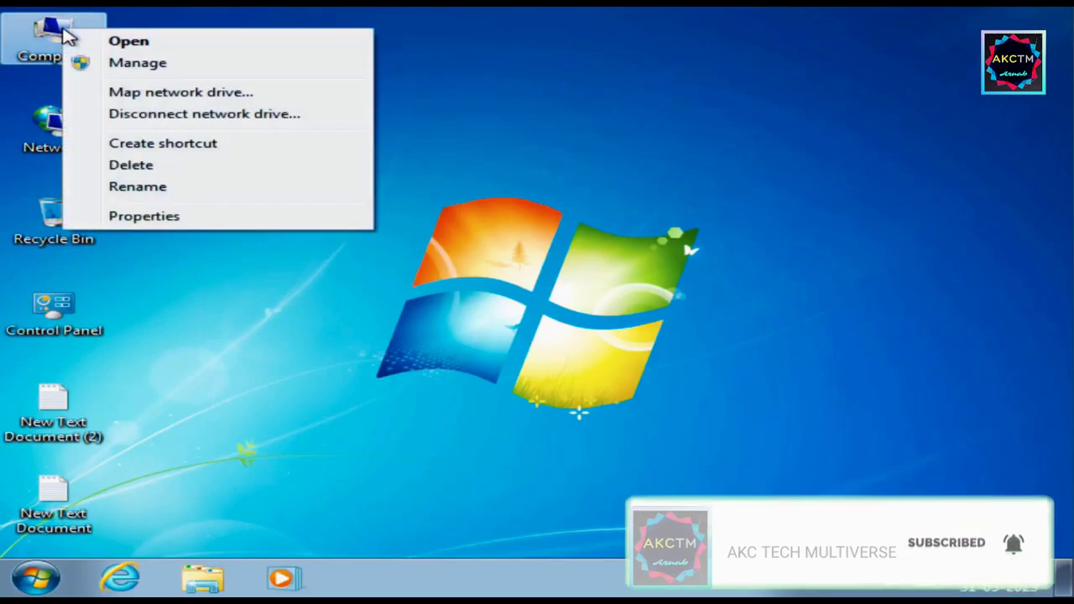
pyautogui.click(148, 217)
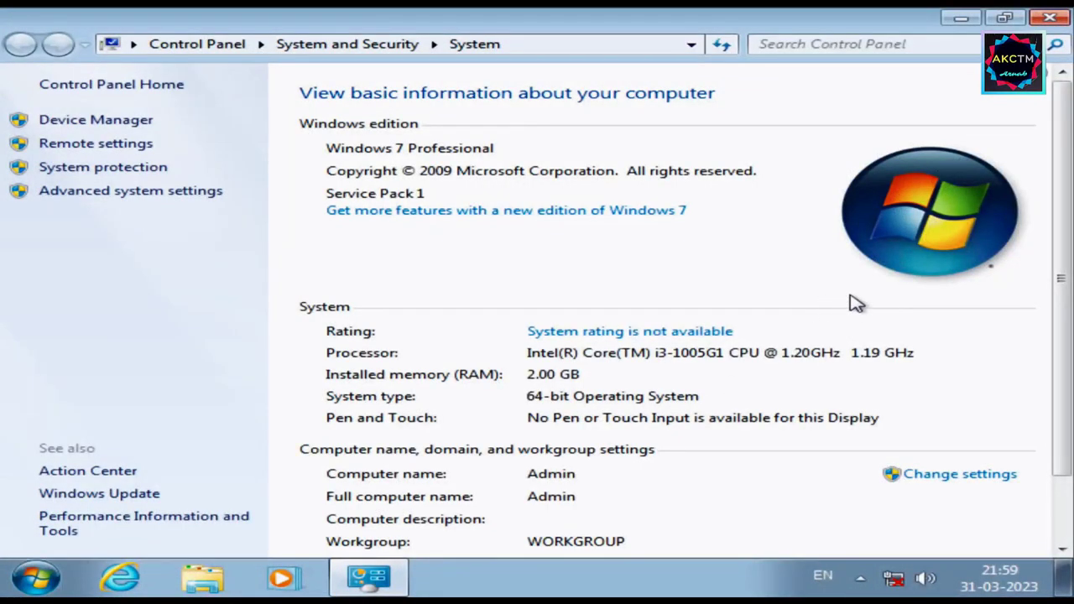
pyautogui.scroll(-2, 853, 300)
pyautogui.scroll(2, 860, 295)
pyautogui.click(1050, 17)
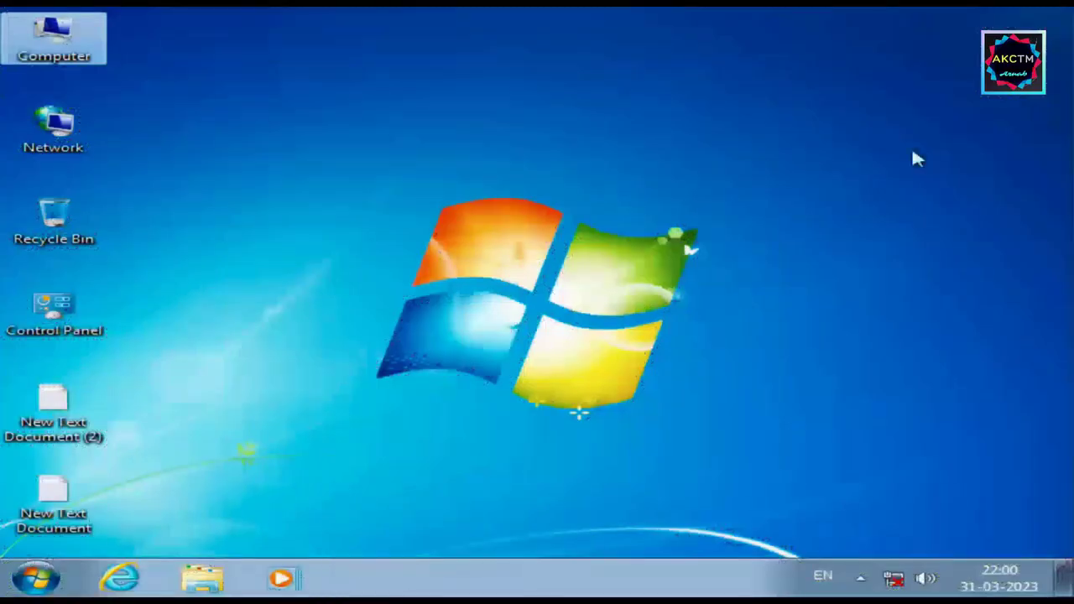